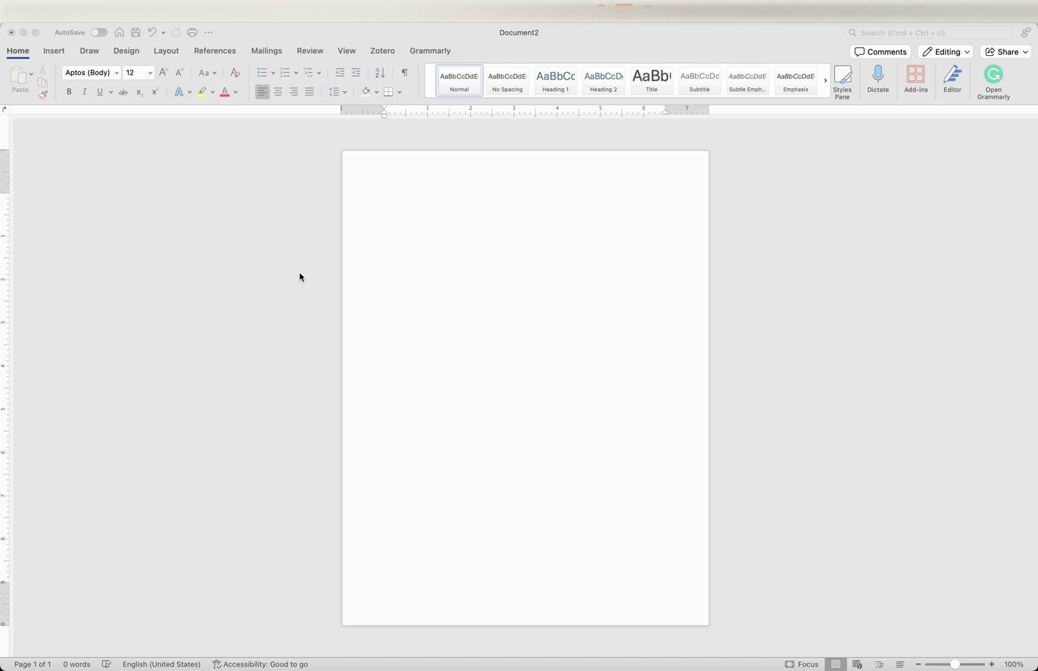
Activate the blank Word document so the caret sits on the empty page.
click(227, 266)
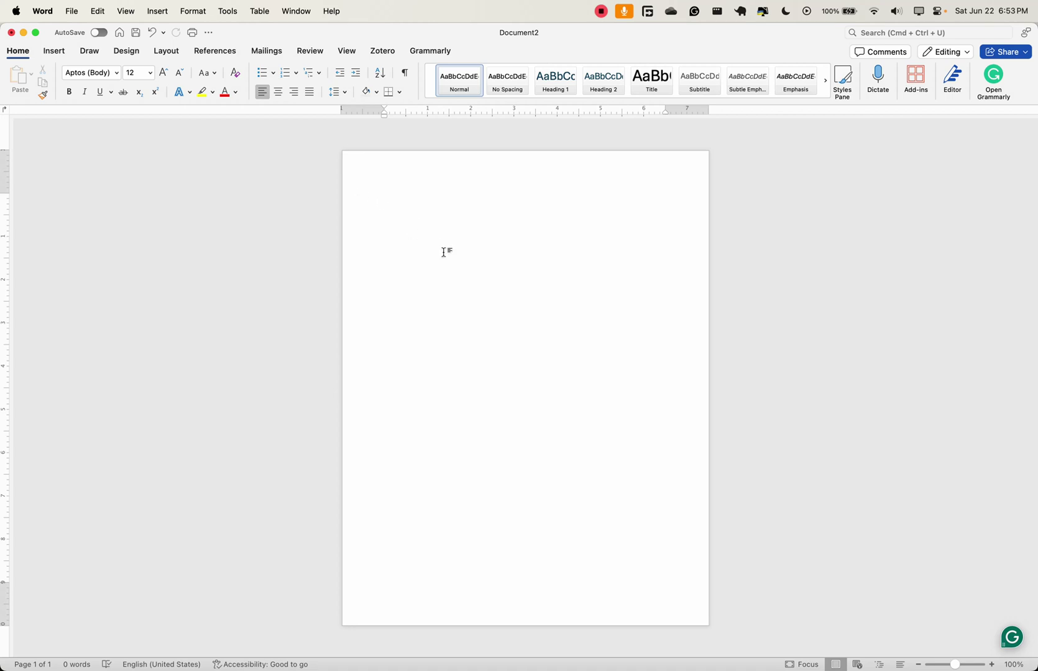
Insert five sample paragraphs with =rand(), then zoom in three steps and back to 100%.
text(=rand())
key(Return)
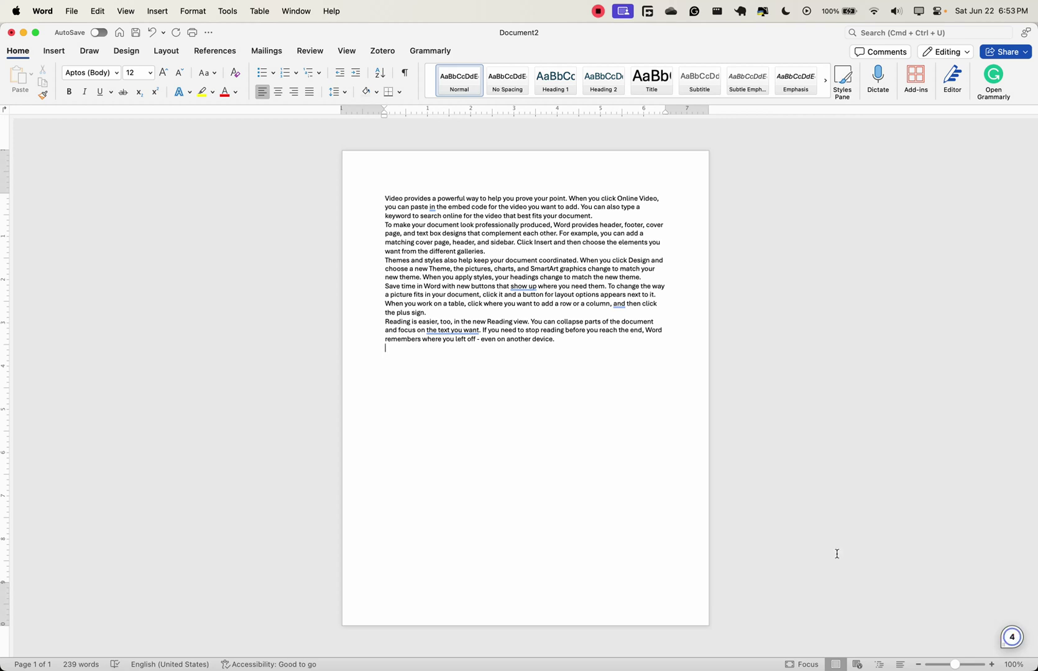
click(992, 664)
click(991, 664)
click(992, 664)
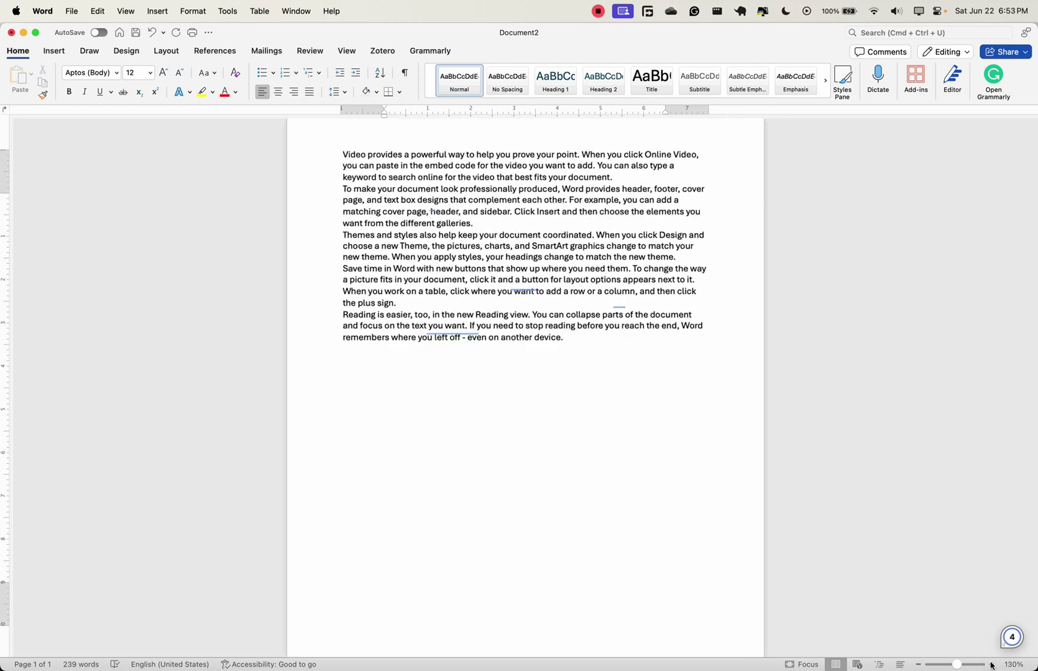
click(992, 665)
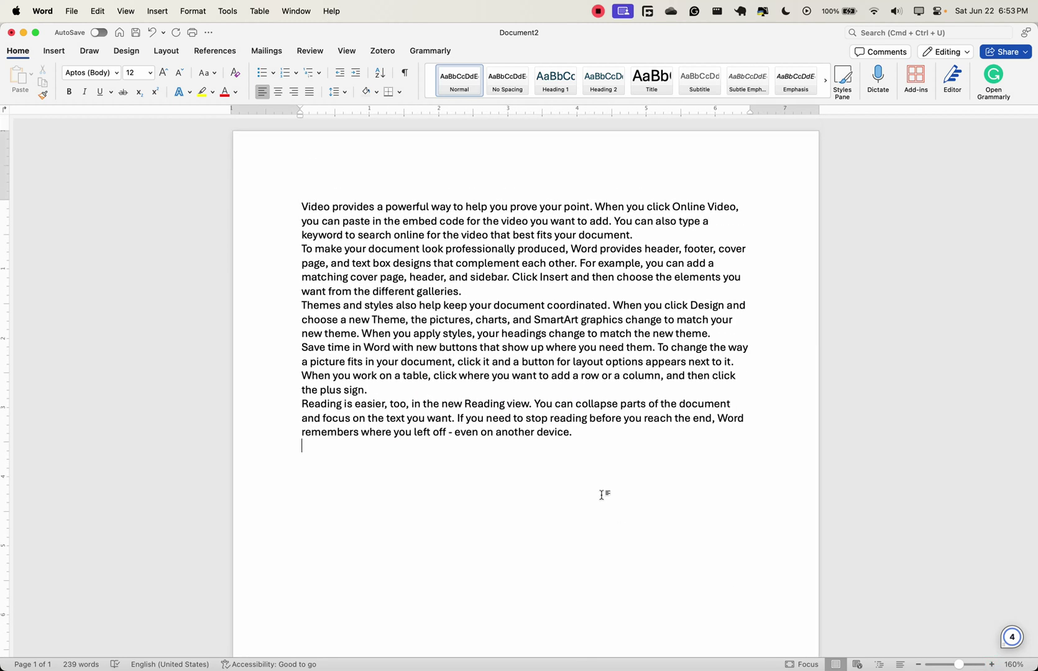
click(992, 664)
click(992, 664)
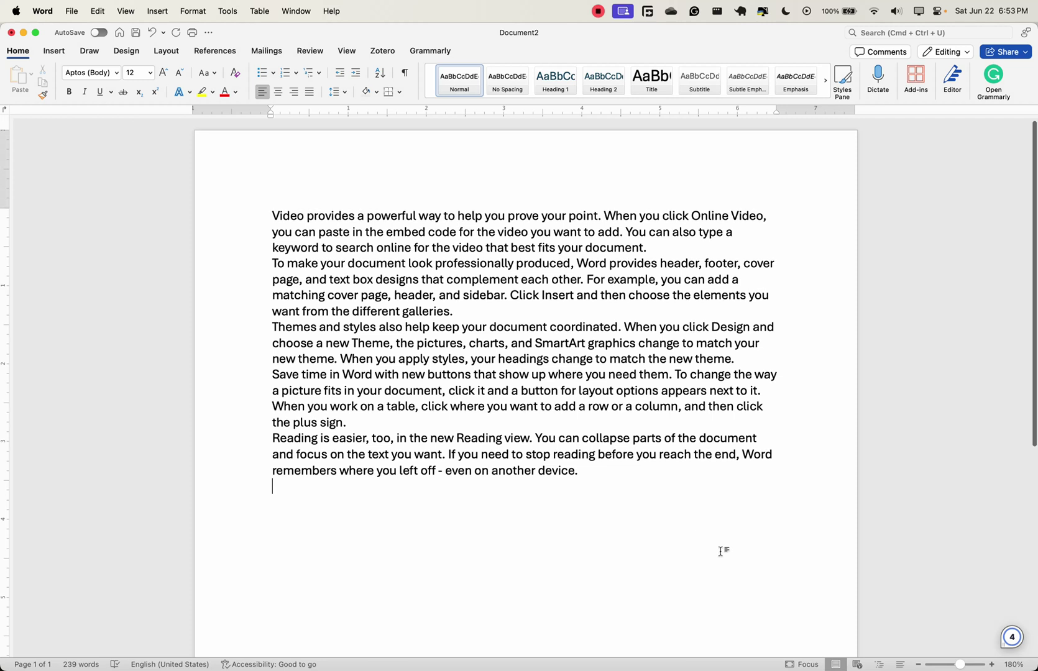
click(918, 664)
click(919, 664)
click(920, 665)
click(919, 664)
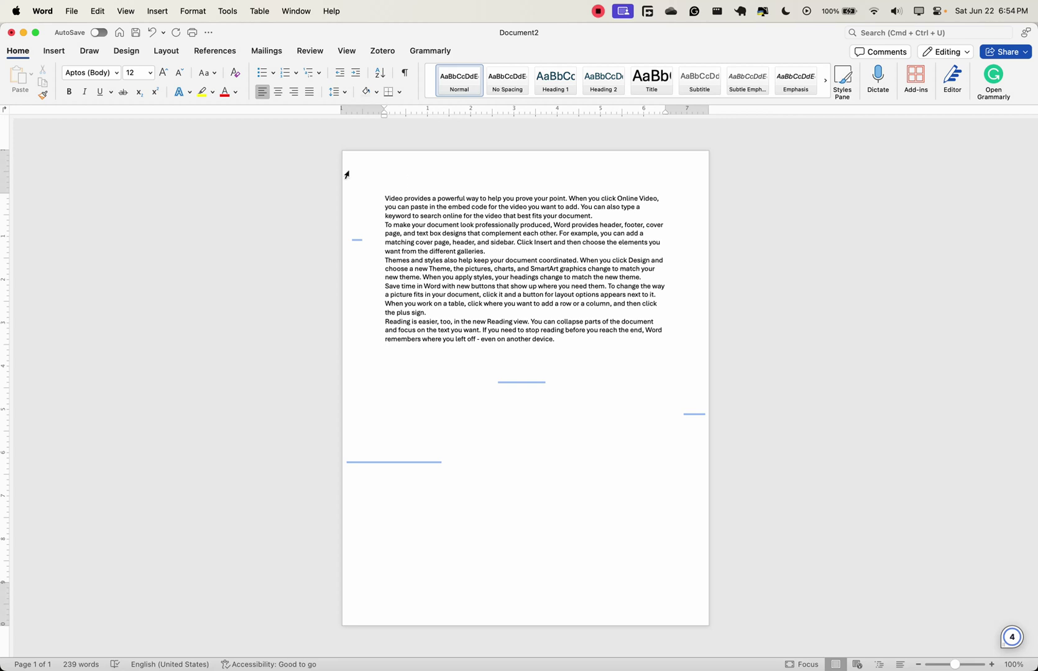
Open Tools > Customize Keyboard and show the View command category.
click(227, 13)
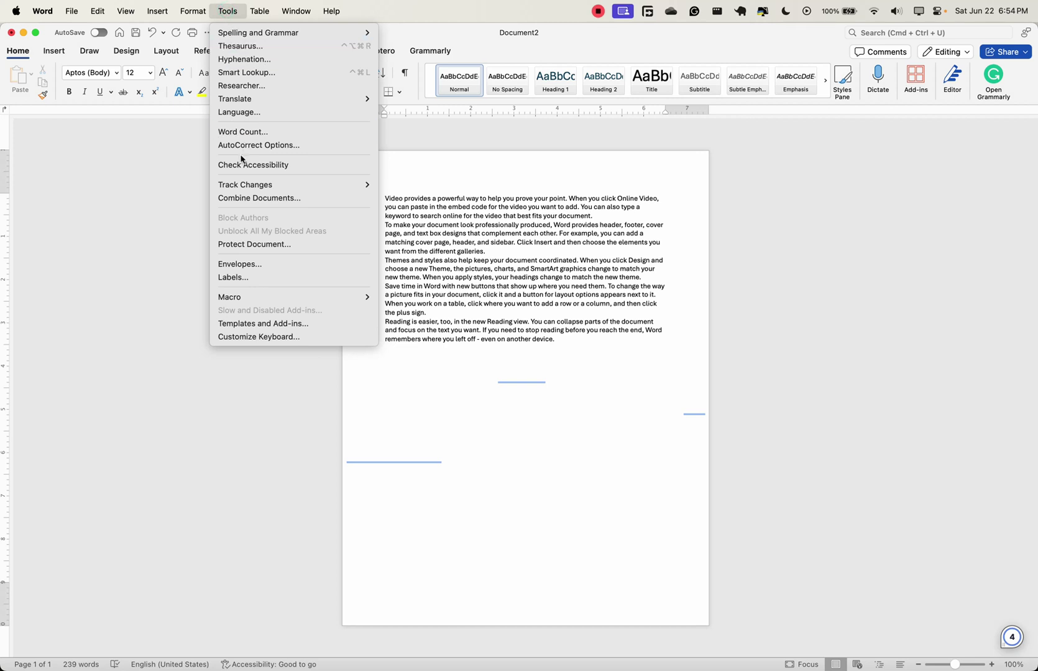
click(269, 340)
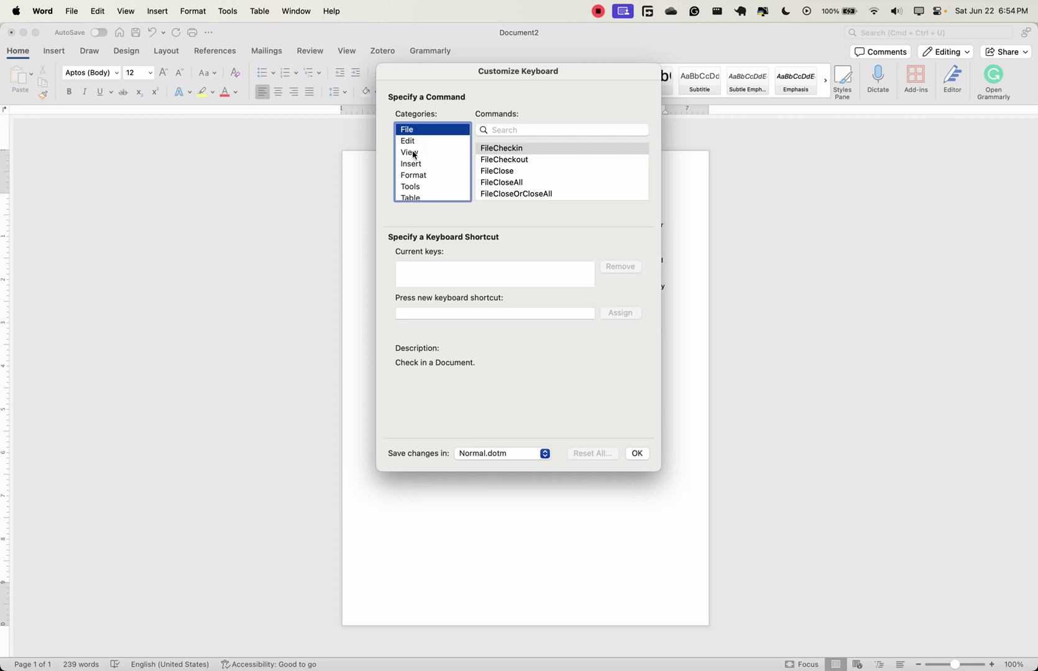
click(415, 155)
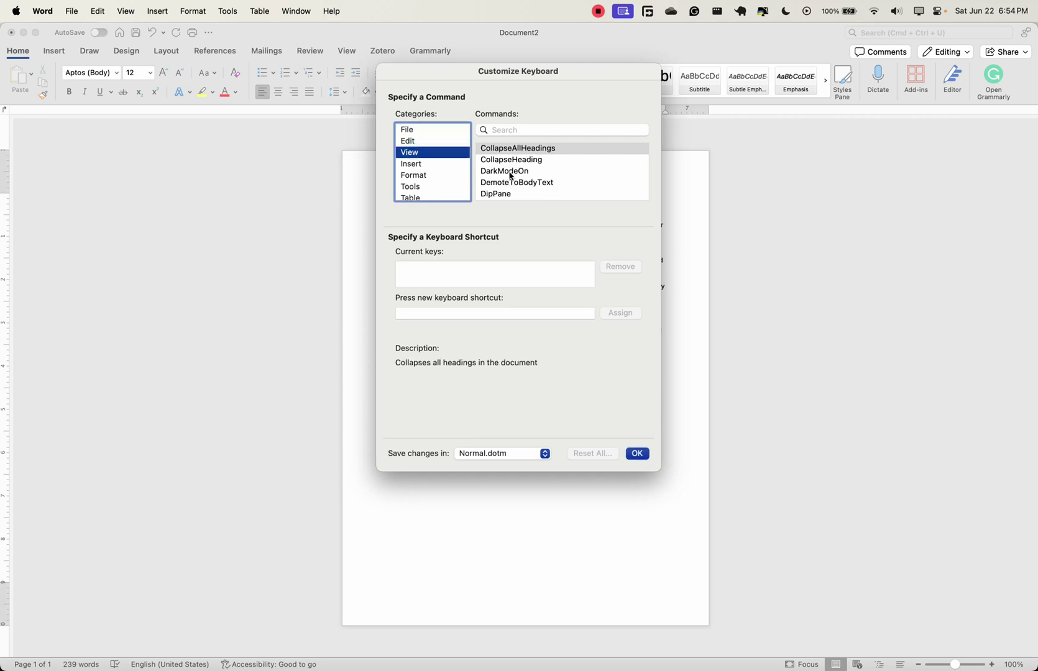
Scroll the View commands list and select ViewZoomIn.
scroll(513, 186, down, 2)
scroll(514, 190, down, 3)
scroll(517, 192, down, 3)
scroll(518, 192, down, 3)
scroll(517, 192, down, 3)
scroll(518, 192, down, 3)
scroll(517, 192, down, 1)
scroll(518, 192, down, 3)
scroll(518, 192, down, 1)
scroll(518, 192, down, 3)
scroll(518, 192, down, 2)
scroll(518, 192, down, 3)
scroll(518, 192, down, 3)
scroll(518, 192, down, 3)
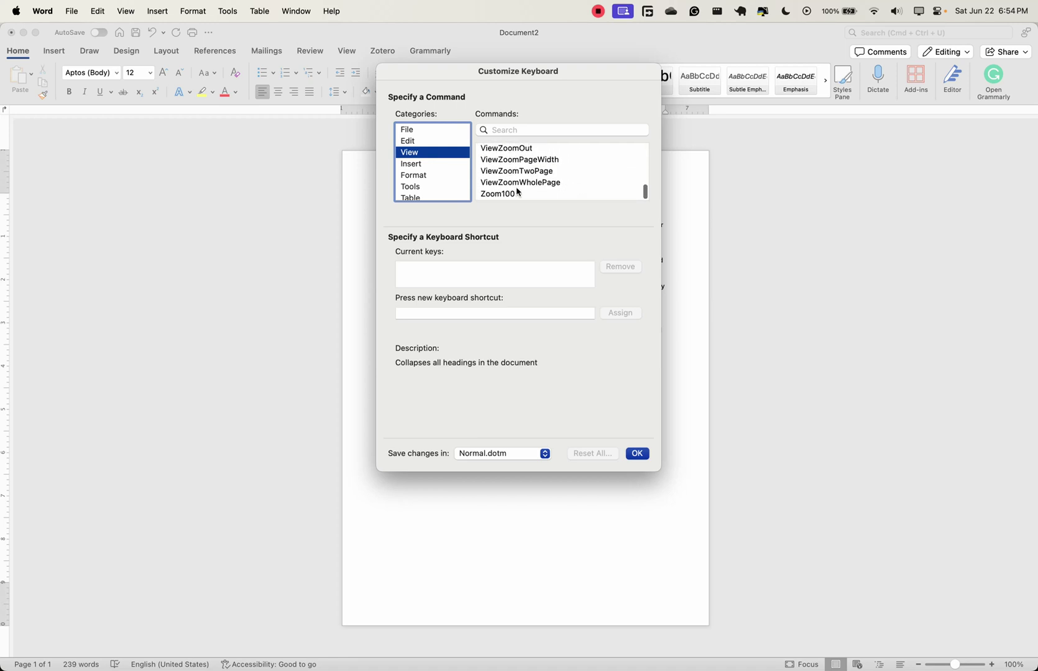
scroll(519, 191, up, 1)
scroll(520, 189, down, 1)
scroll(520, 189, up, 2)
scroll(519, 188, up, 2)
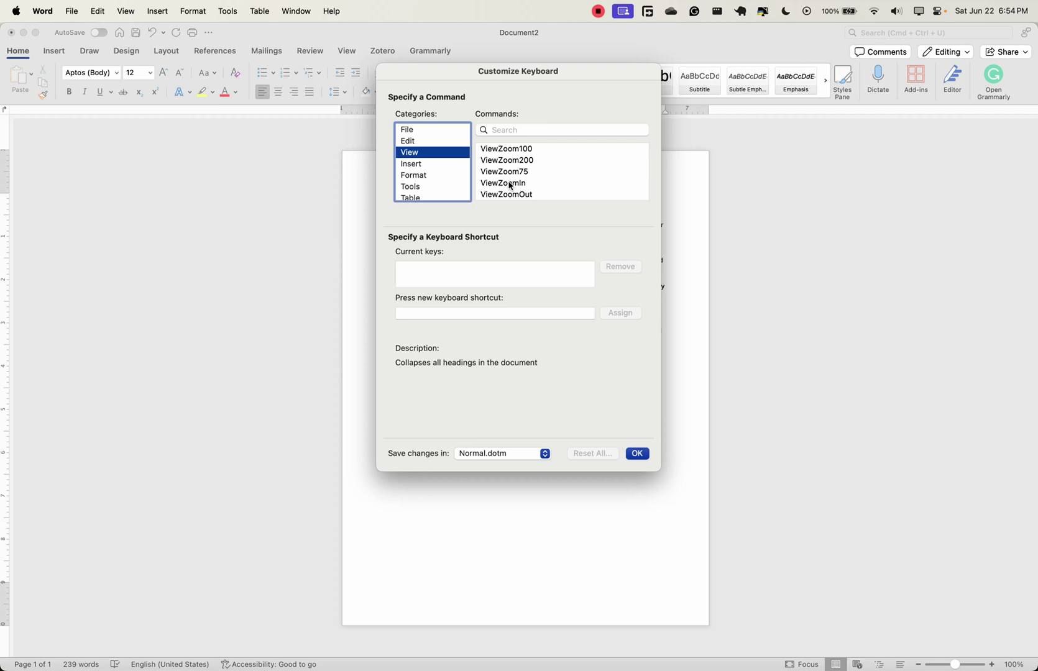
click(510, 185)
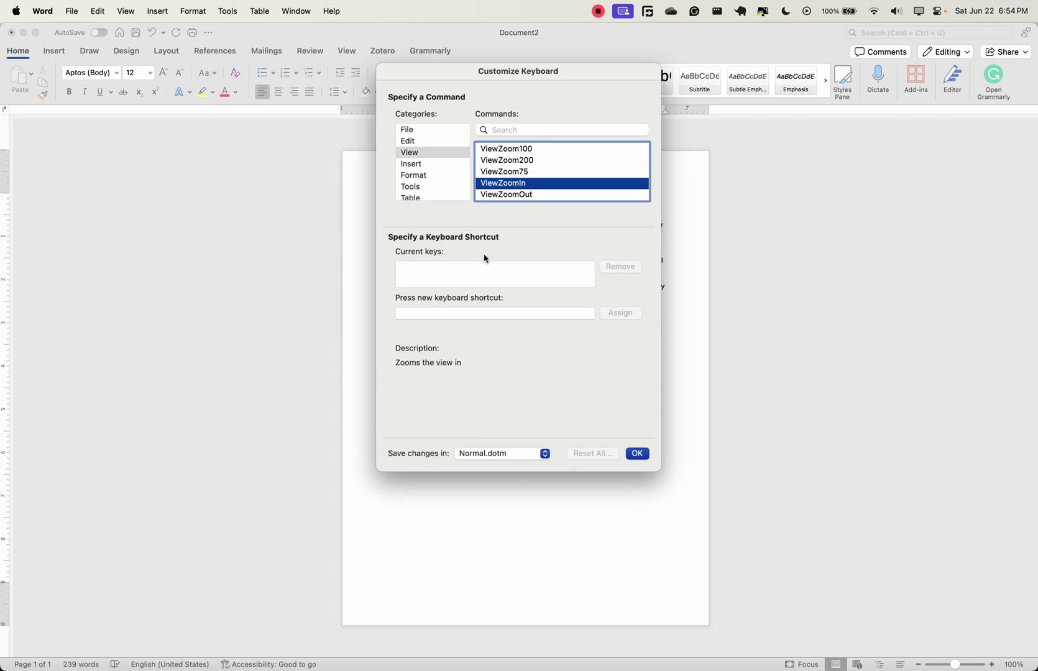
Enter Command+= in ViewZoomIn's new shortcut box, which is flagged as Subscript's.
click(472, 313)
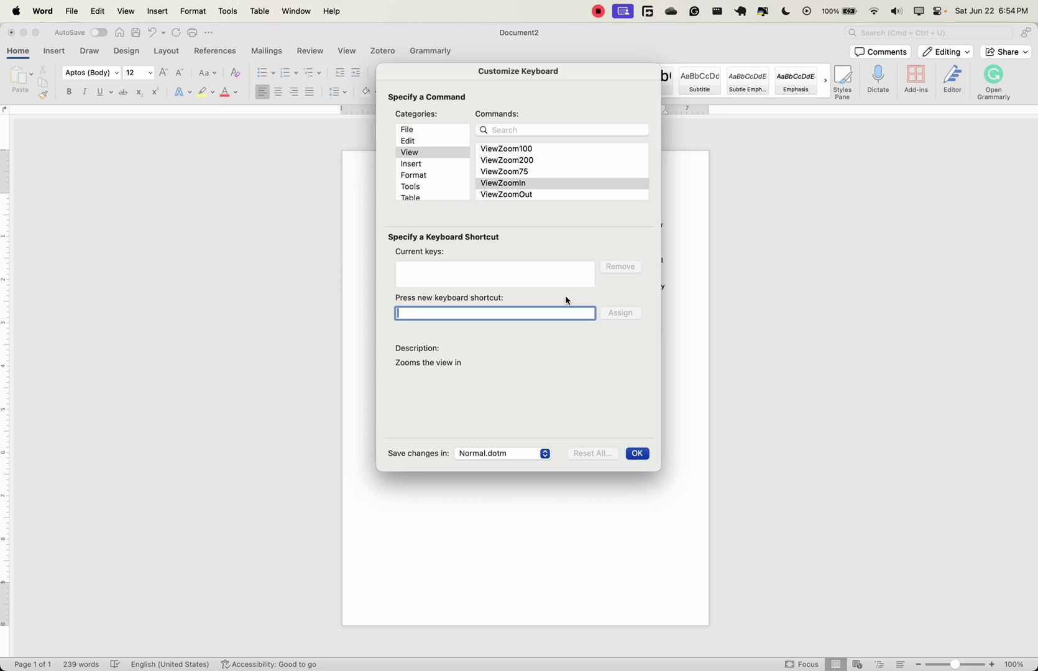
key(super+equal)
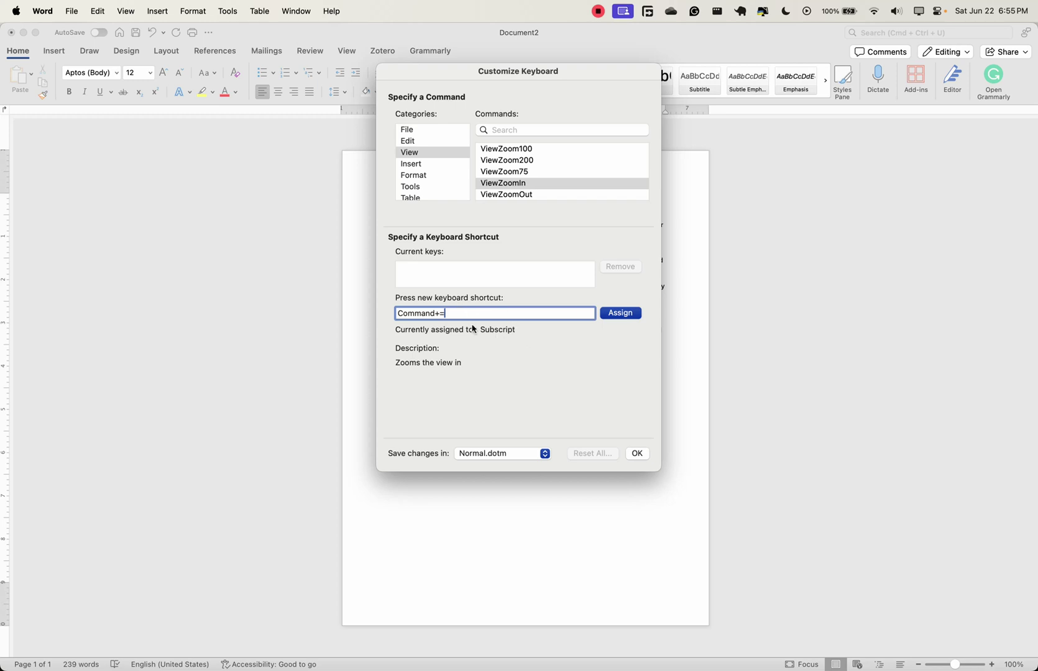
Close the keyboard settings and select the first line of sample text.
click(638, 454)
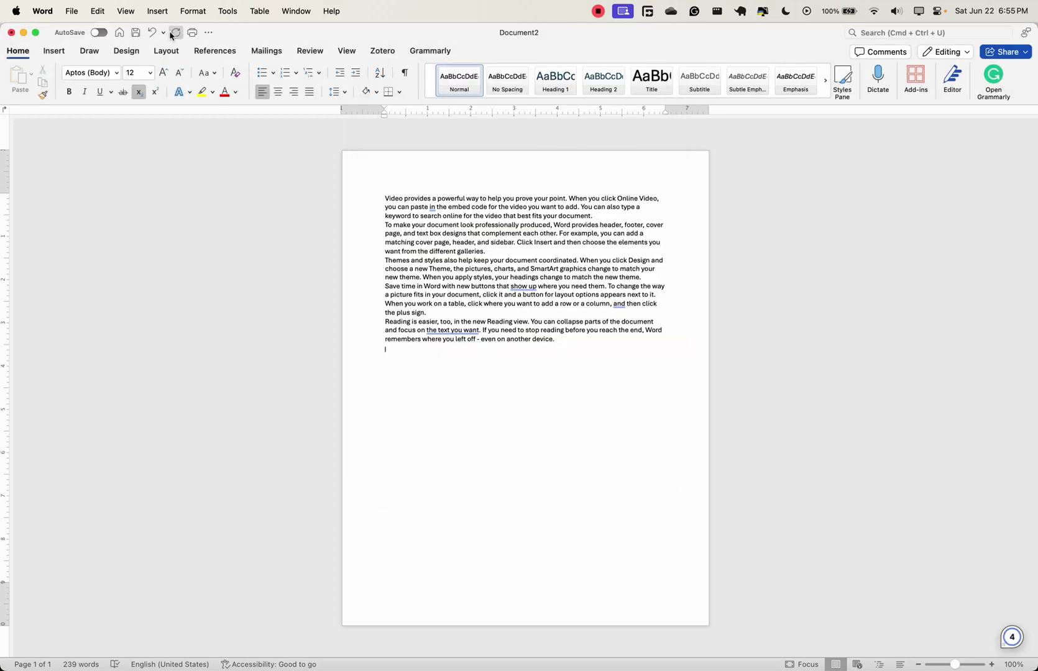
click(239, 160)
key(shift+Down)
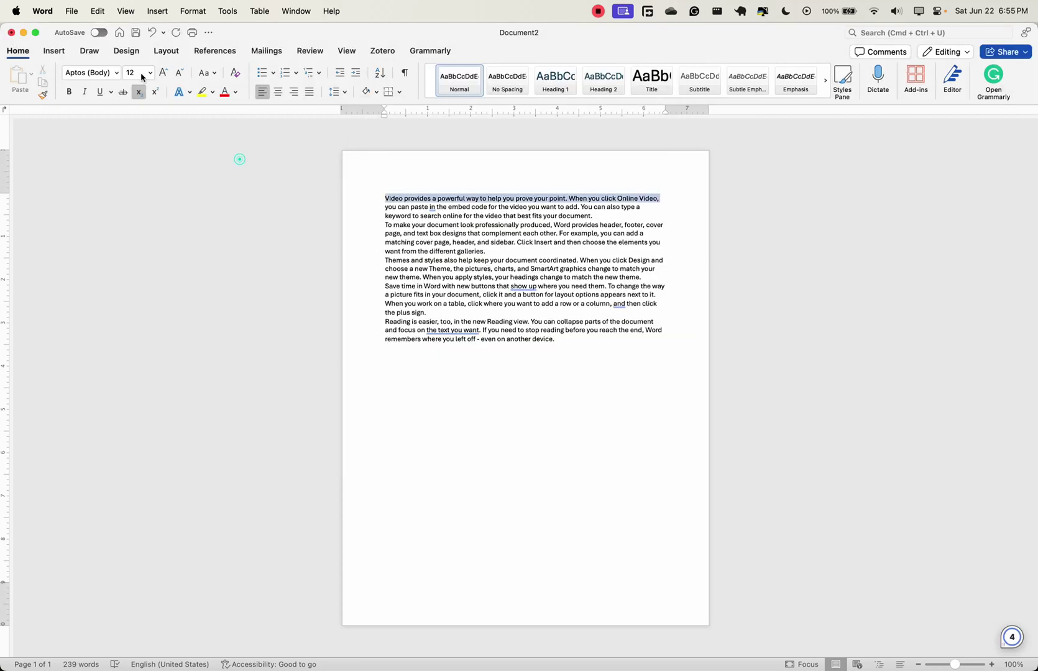
Reopen Customize Keyboard with the View command category shown.
click(225, 11)
click(268, 337)
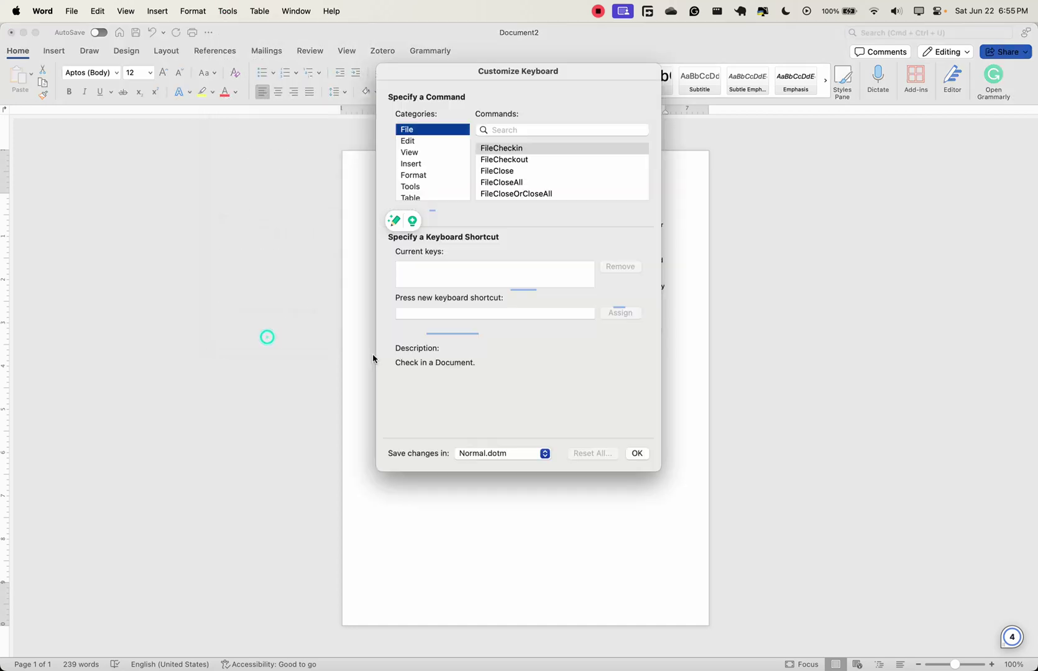
click(413, 157)
Select ViewZoomIn and enter Command+= as its new shortcut without assigning it.
scroll(540, 185, down, 5)
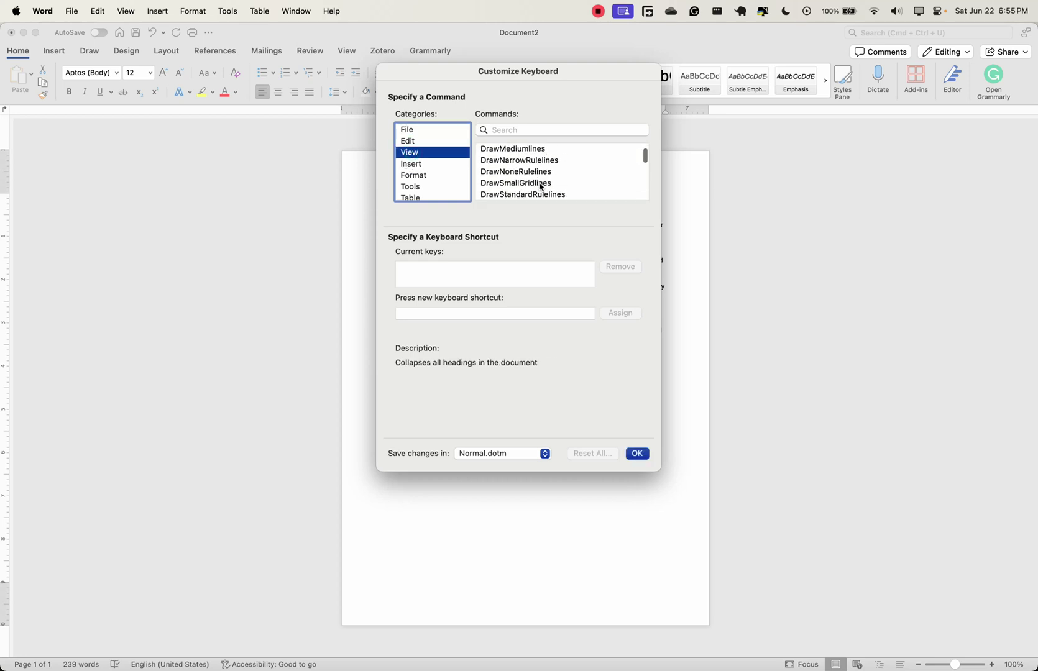
scroll(540, 187, down, 3)
scroll(541, 187, down, 3)
scroll(541, 187, down, 3)
scroll(540, 188, down, 3)
scroll(541, 187, down, 3)
scroll(541, 187, down, 3)
scroll(541, 187, down, 3)
scroll(541, 187, down, 2)
scroll(541, 187, down, 3)
scroll(540, 187, down, 2)
scroll(540, 187, down, 3)
scroll(538, 186, down, 1)
scroll(516, 191, up, 2)
click(511, 179)
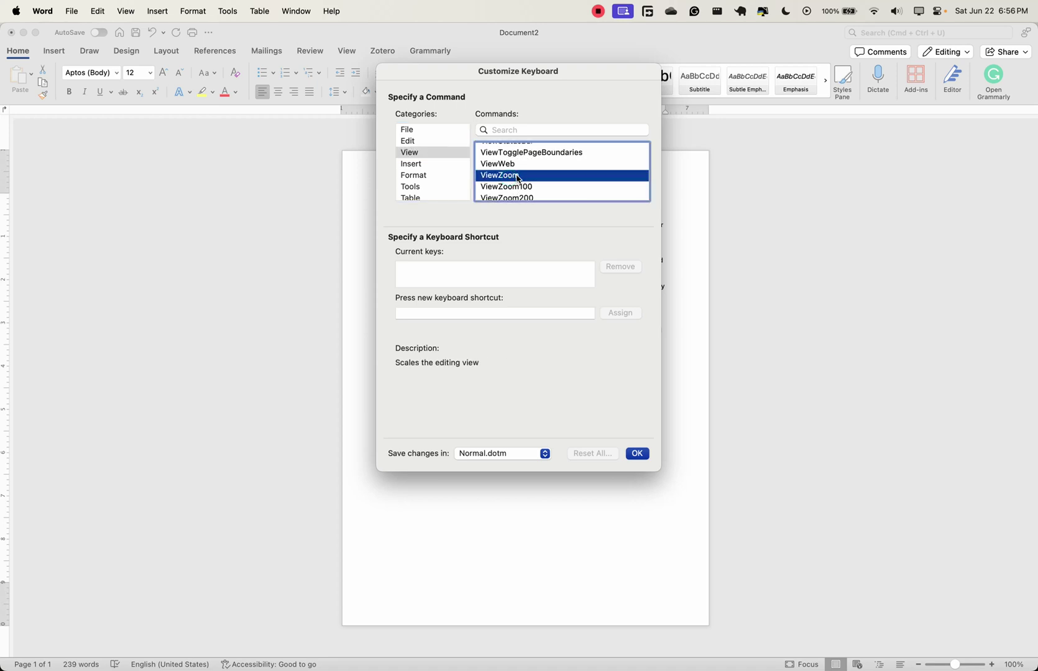
scroll(533, 184, down, 5)
scroll(534, 184, up, 1)
scroll(533, 185, up, 3)
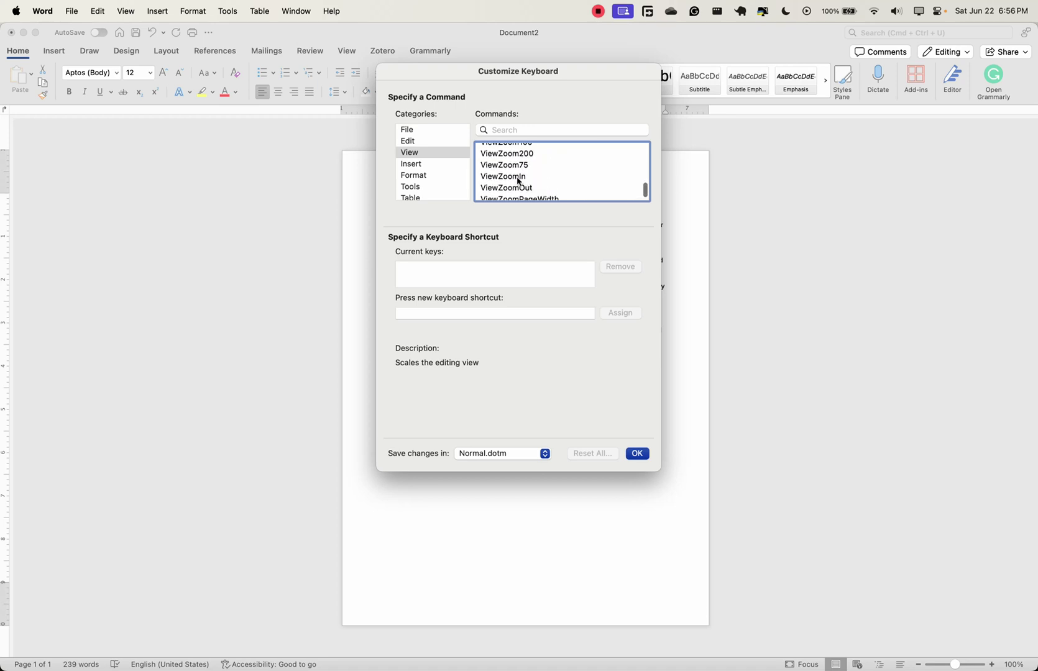
click(515, 177)
click(437, 314)
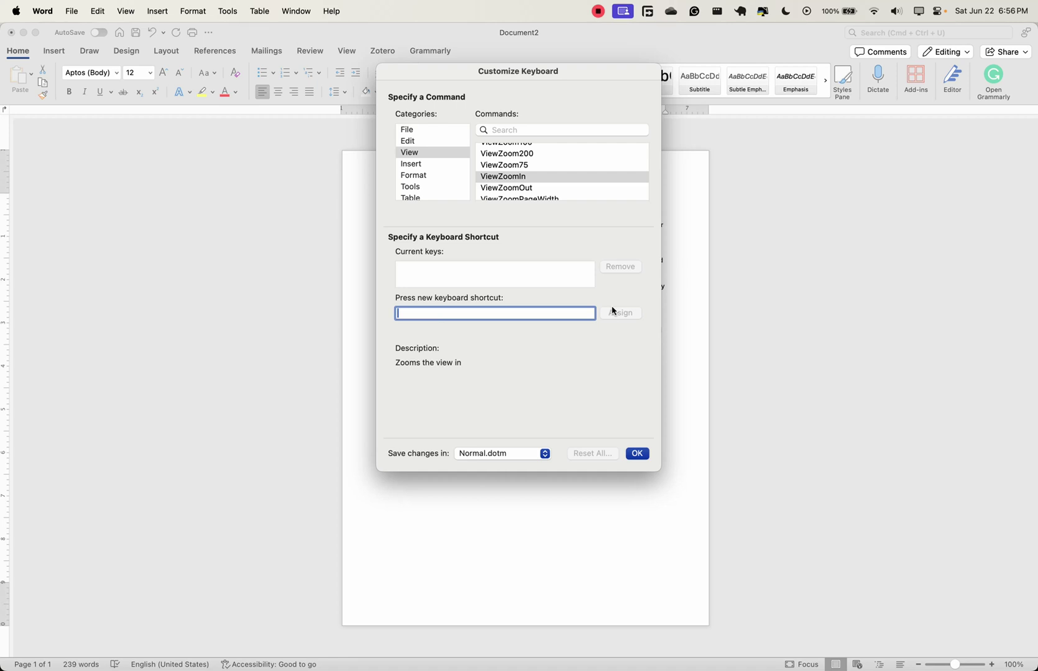
key(super+equal)
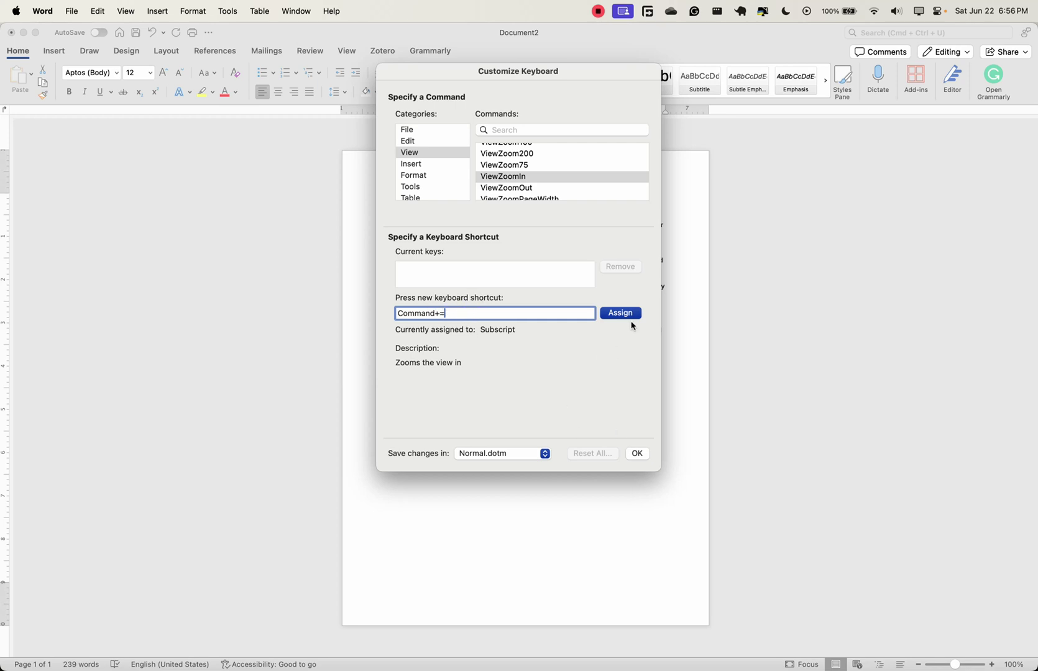
Close the keyboard settings and test Command+=, which toggles Subscript instead of zooming.
click(638, 453)
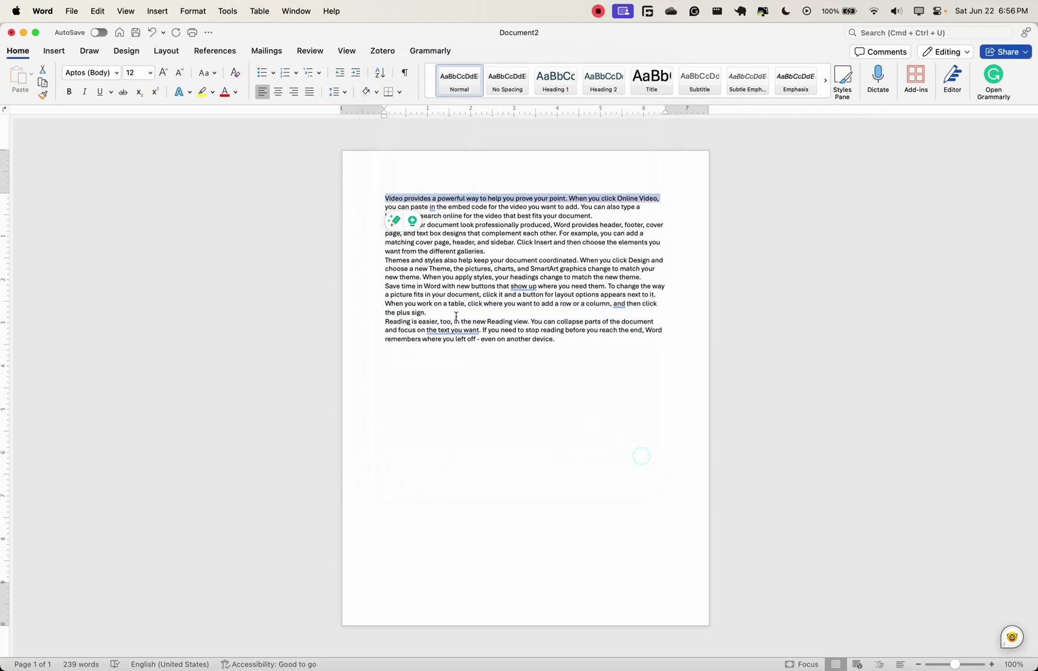
click(440, 281)
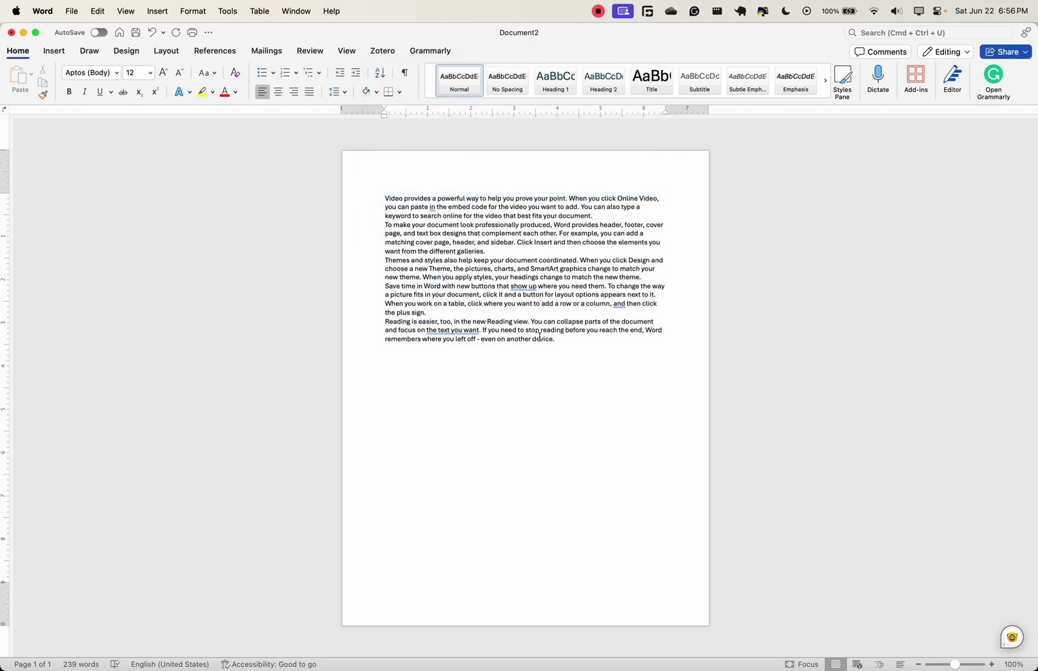
key(super+equal)
click(139, 94)
key(super+equal)
key(super+equal)
key(super+equal)
key(super+equal)
key(super+equal)
key(super+equal)
Open Customize Keyboard with the View command category shown.
click(228, 11)
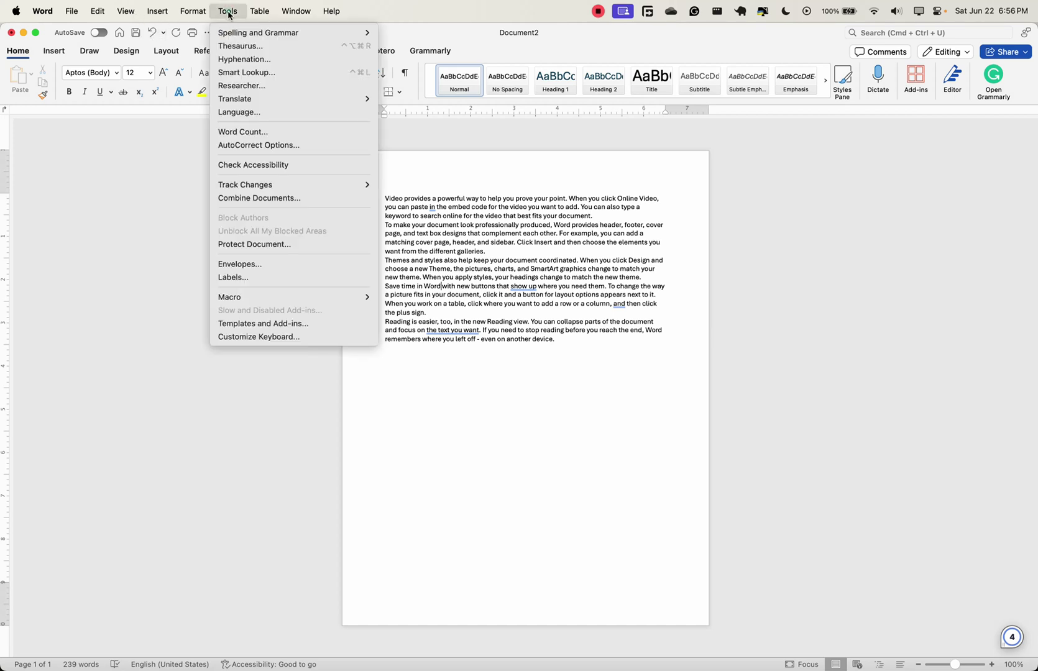
click(262, 336)
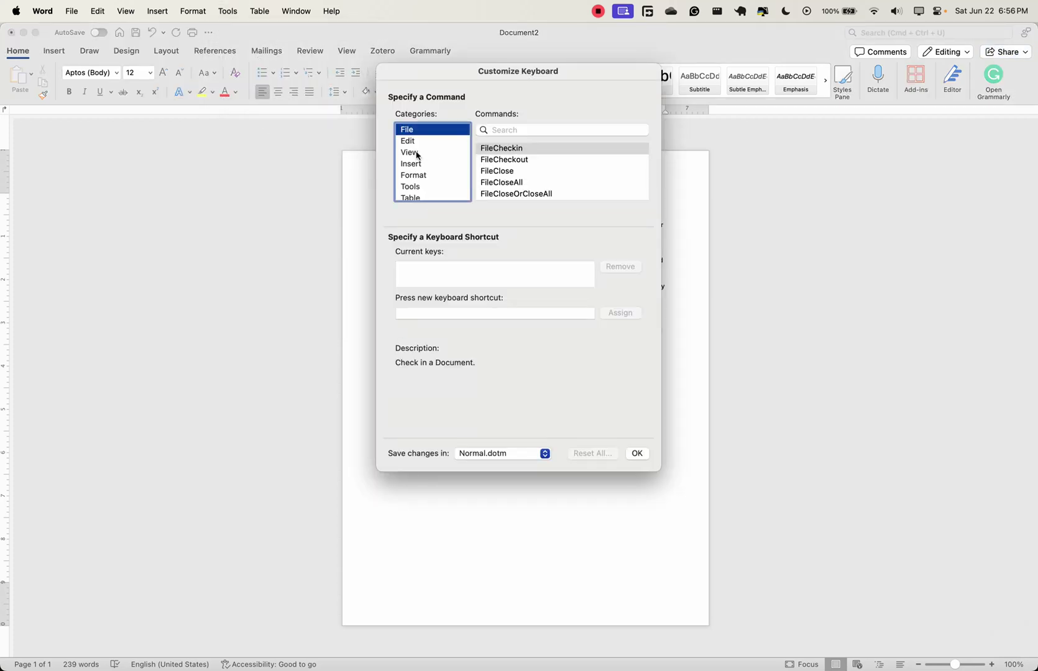
click(415, 152)
Select ViewZoomIn and assign it the Command+= shortcut.
scroll(558, 197, down, 2)
scroll(557, 197, down, 5)
scroll(558, 197, down, 5)
scroll(559, 197, down, 5)
scroll(557, 196, down, 5)
scroll(540, 180, up, 1)
scroll(531, 166, up, 2)
scroll(525, 180, up, 1)
click(521, 193)
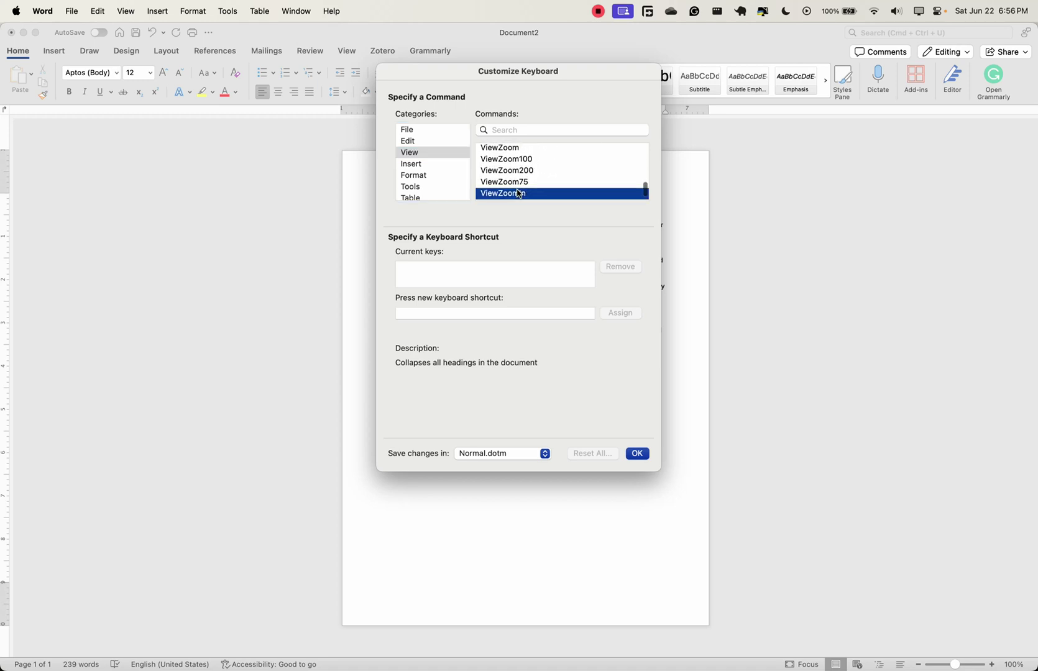
click(476, 313)
key(super+equal)
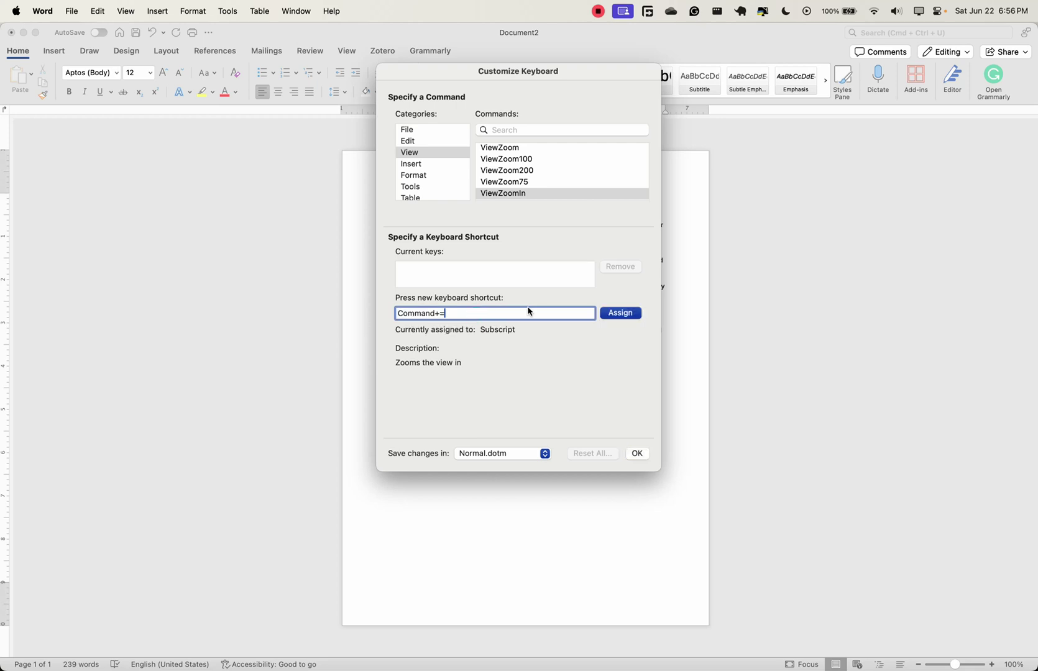
click(620, 315)
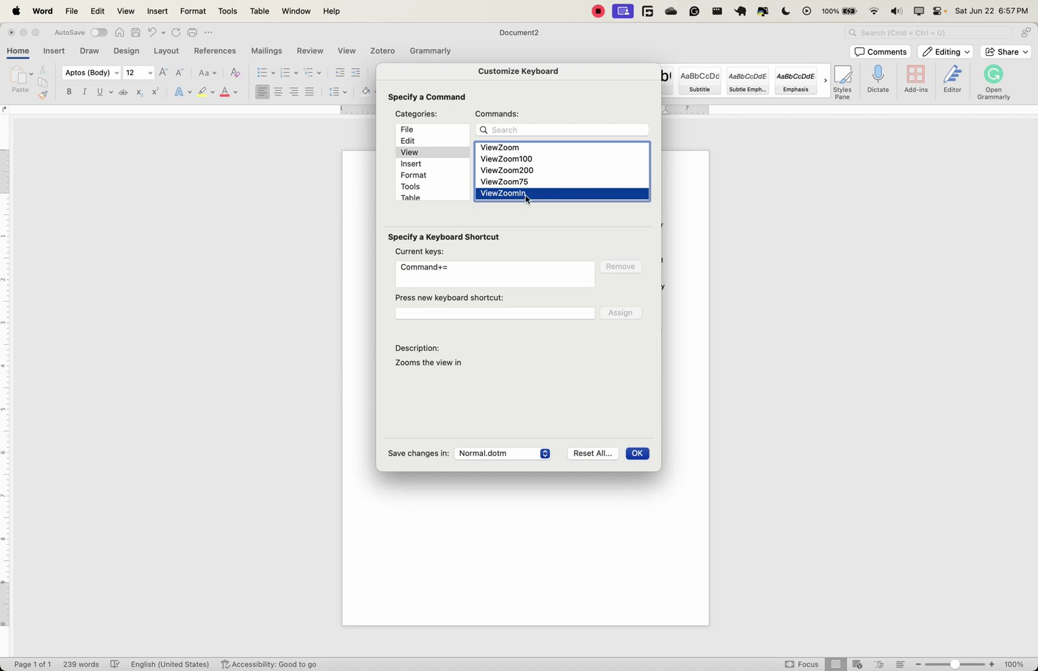
Assign Command+- to ViewZoomOut and close the keyboard settings with OK.
scroll(527, 199, down, 2)
click(503, 177)
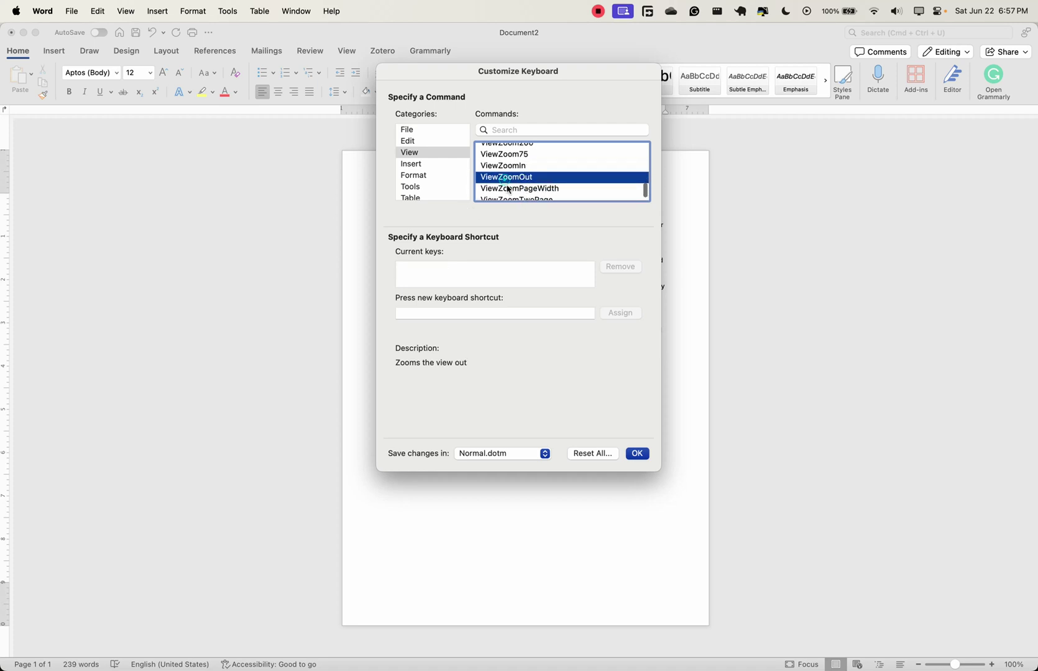
click(466, 312)
key(super+minus)
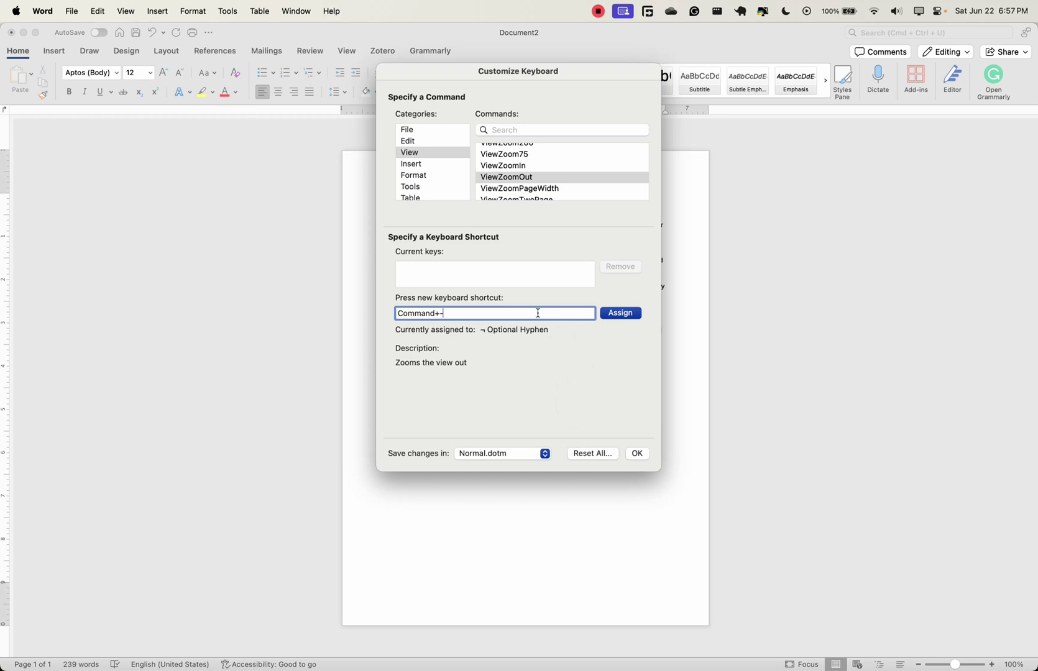
click(616, 314)
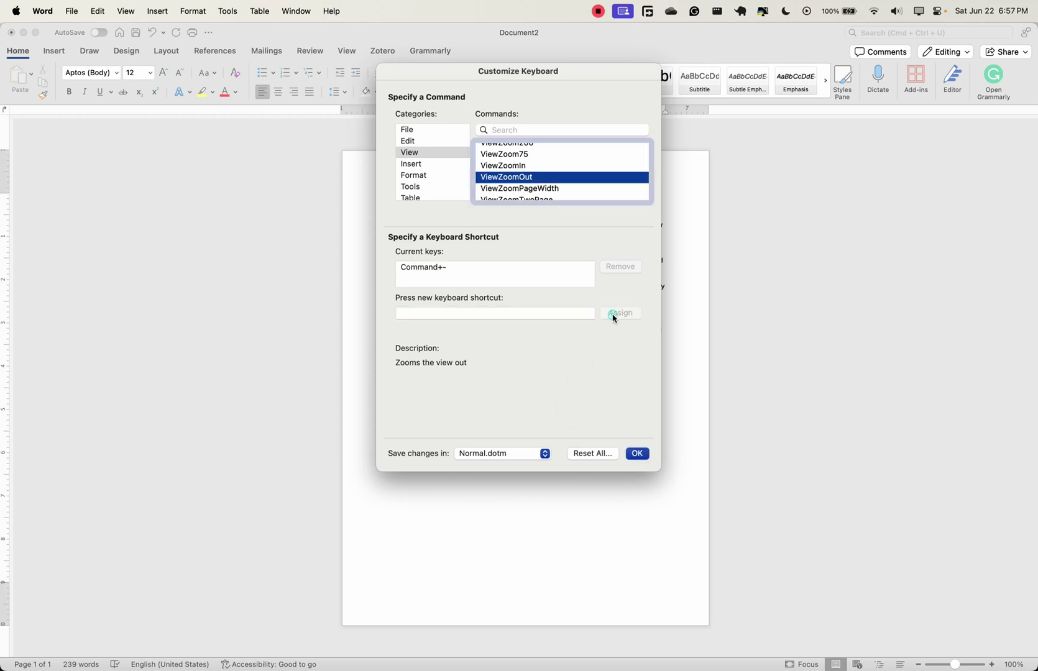
click(637, 454)
Use Command+= and Command+- to zoom the page in and out, ending at 150%.
click(583, 378)
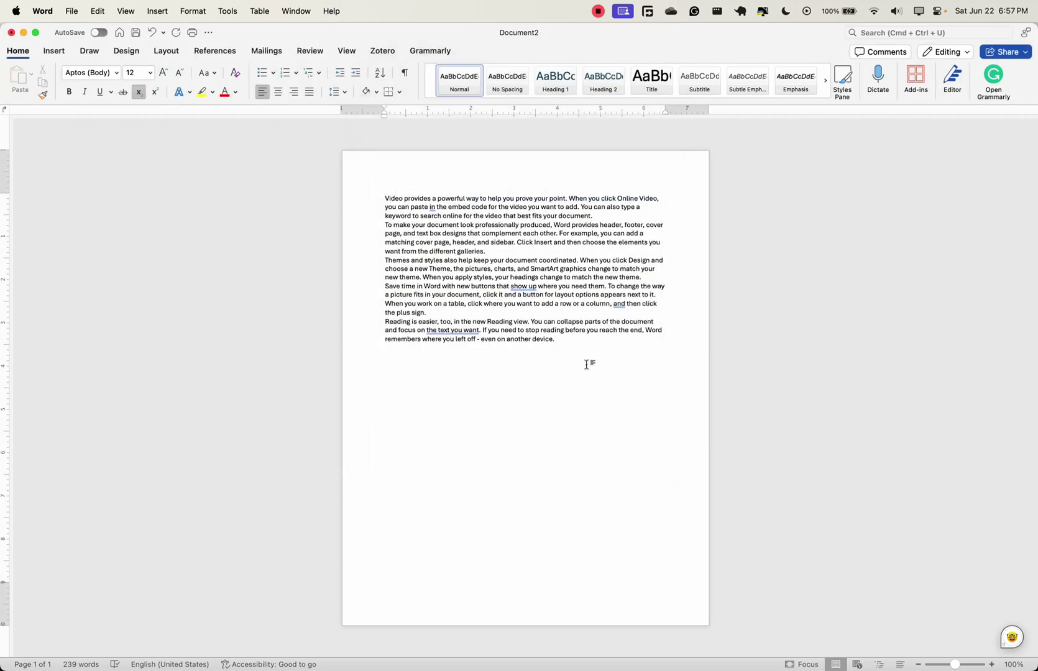
key(super+plus)
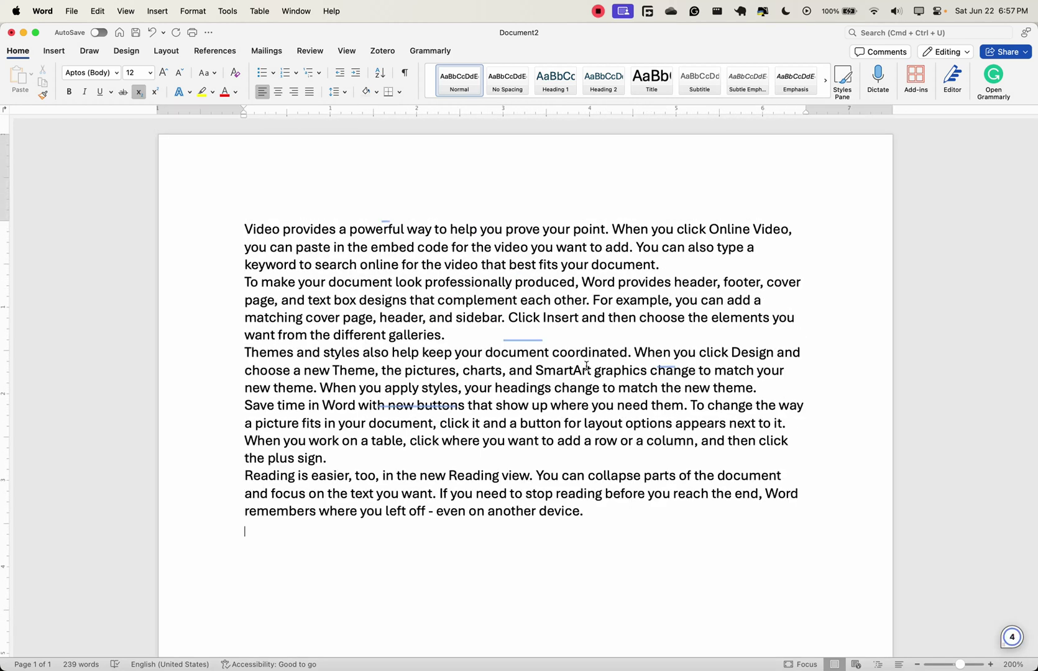
key(super+minus)
key(super+minus)
key(super+minus)
key(super+plus)
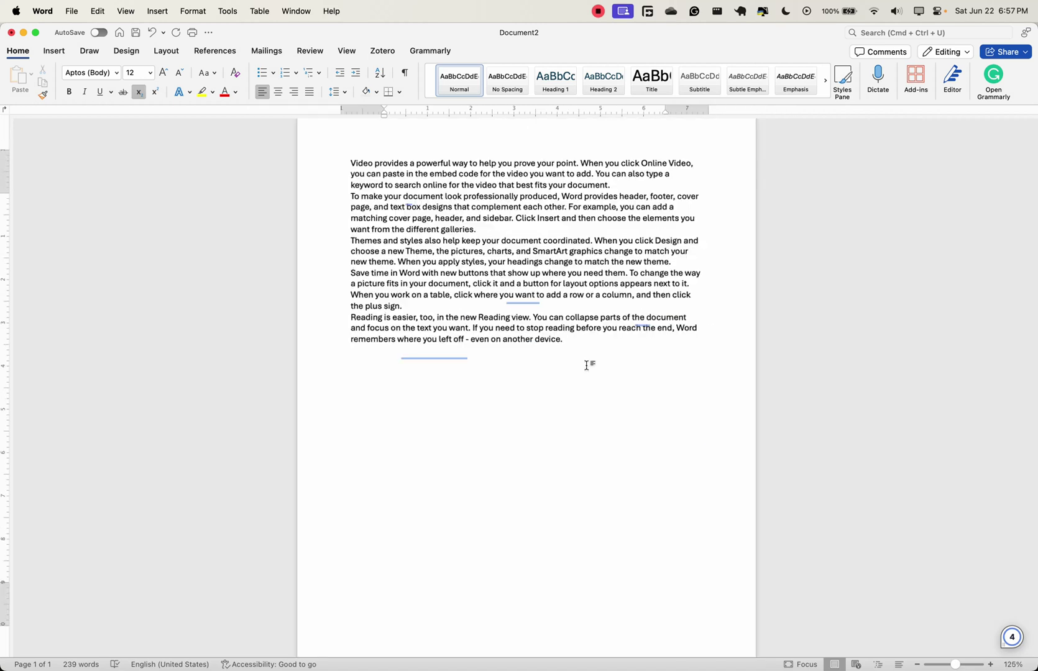
key(super+plus)
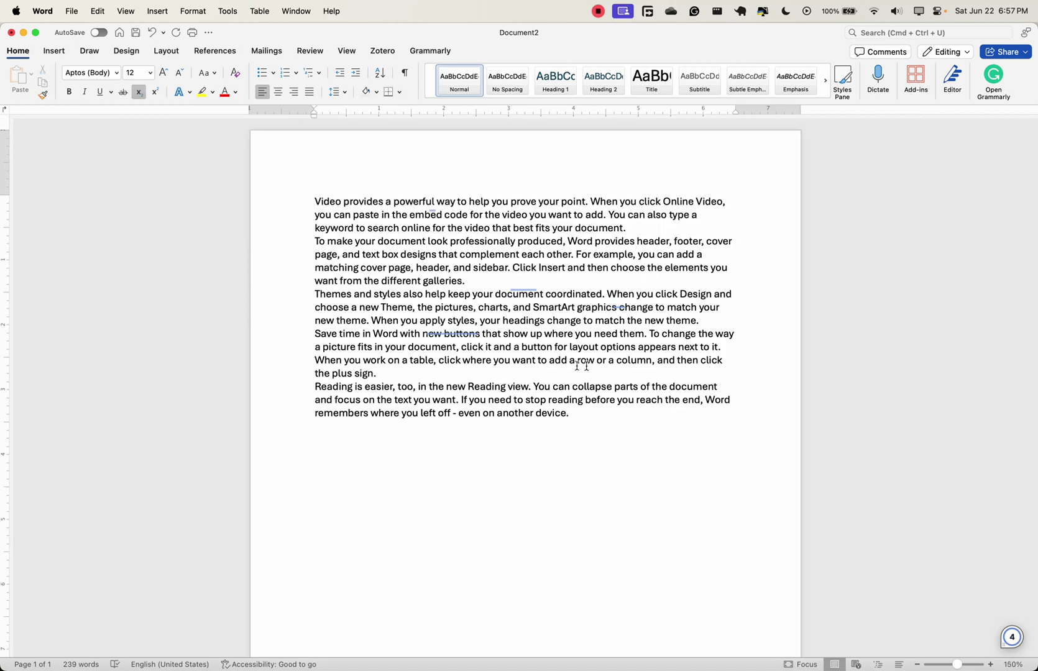